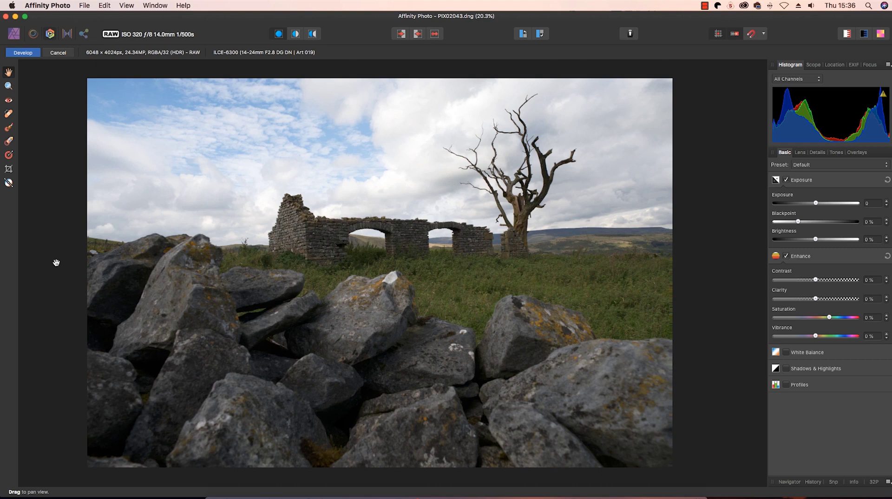
- Convert the photo to black and white with Blue -141%, Green 175%, Cyan 180%, Yellow 122%
left_click(719, 214)
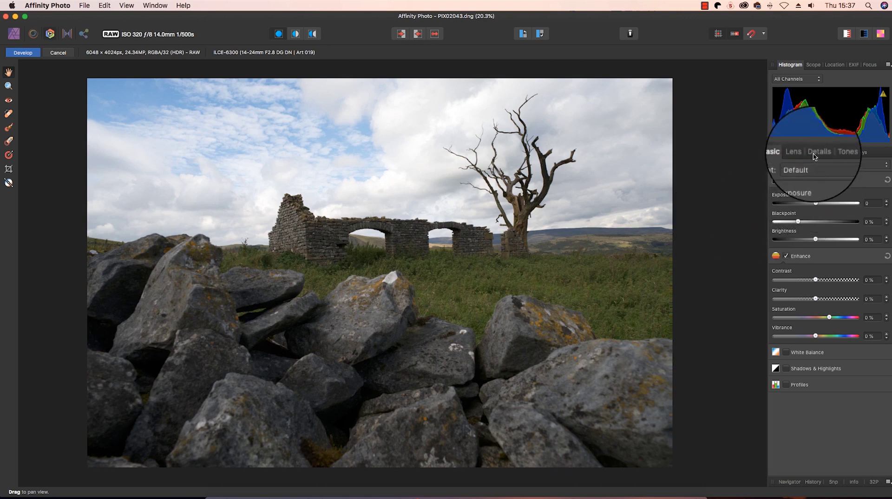
left_click(835, 157)
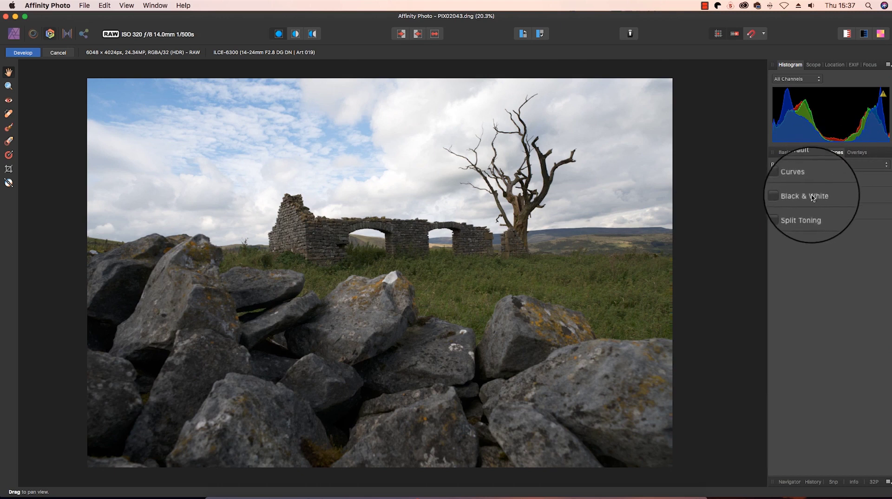
left_click(786, 196)
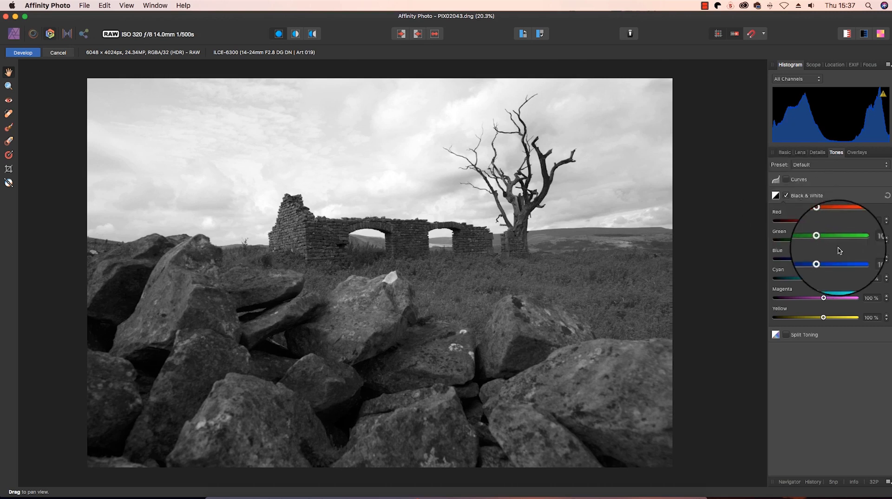
left_click_drag(823, 259, 836, 240)
mouse_move(825, 279)
left_mouse_down()
mouse_move(798, 279)
mouse_move(837, 279)
left_mouse_up()
mouse_move(824, 319)
left_mouse_down()
mouse_move(802, 319)
mouse_move(827, 319)
left_mouse_up()
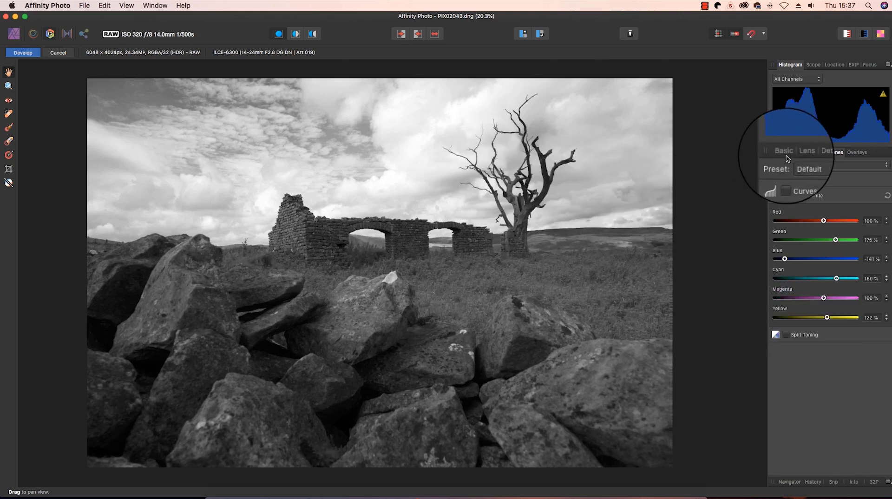
left_click(785, 154)
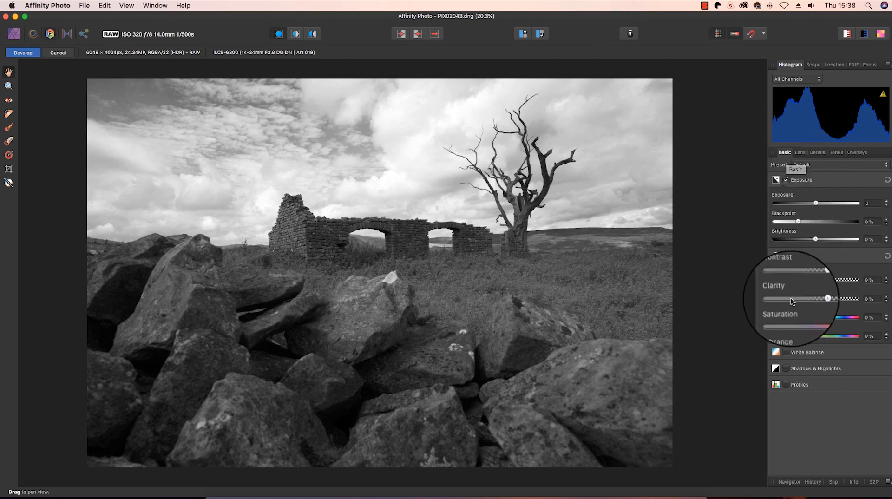
- Set Shadows to 51%, Highlights to -59%, Blackpoint to -3% and Brightness to 5%
left_click(796, 370)
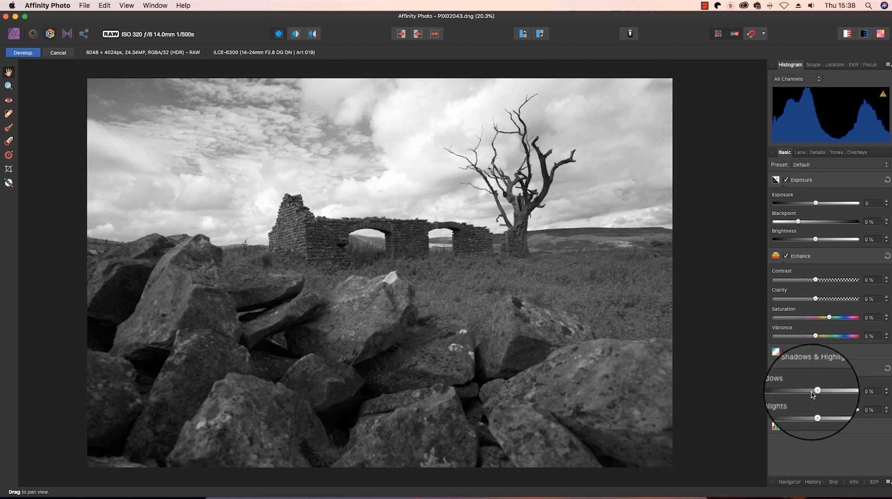
left_click_drag(816, 392, 792, 413)
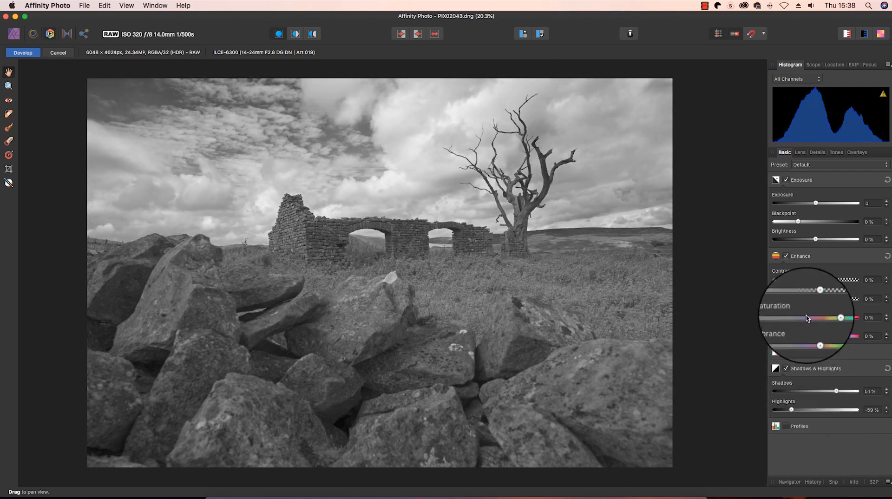
left_click_drag(819, 241, 792, 221)
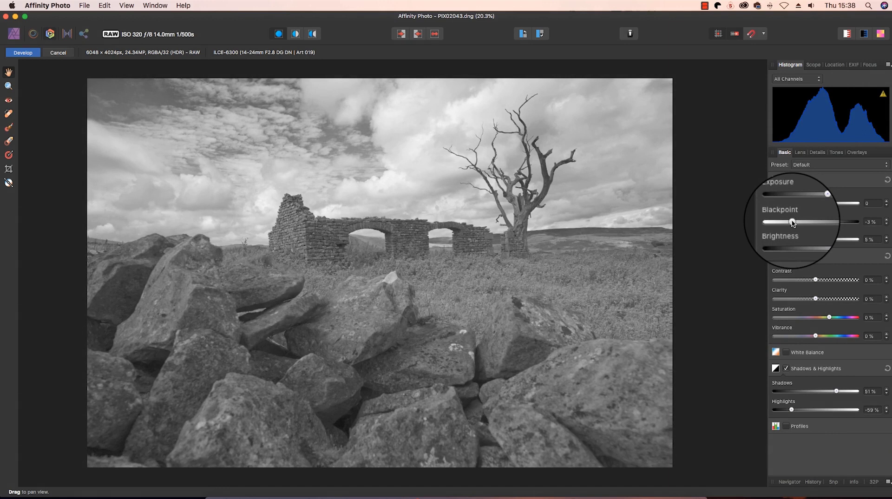
left_click(836, 153)
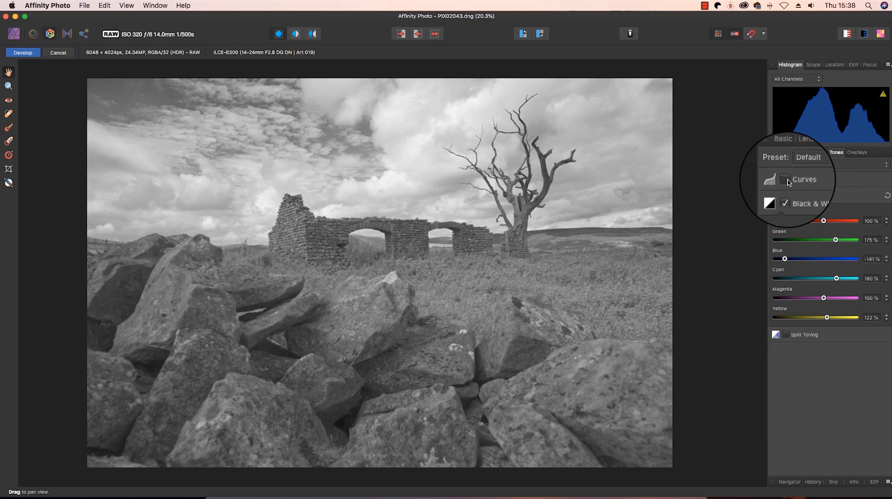
- Enable Curves and shape an S-curve to boost contrast in the black-and-white image
left_click(786, 180)
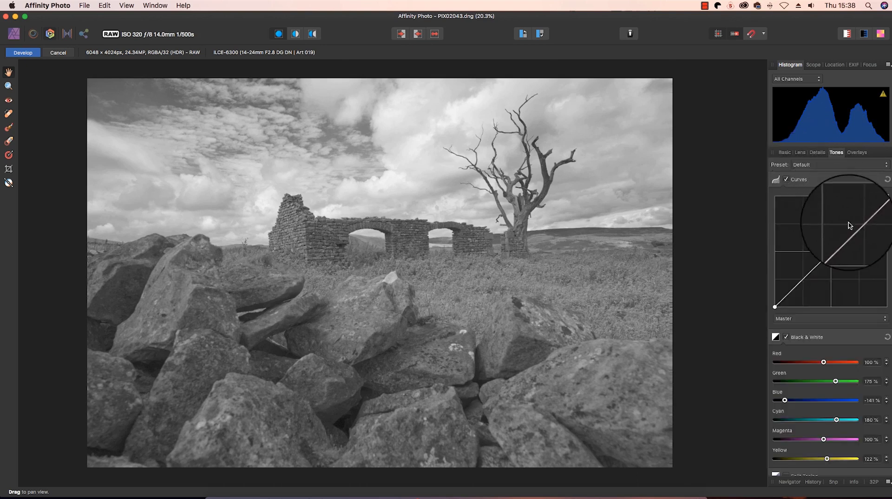
left_click_drag(860, 228, 854, 222)
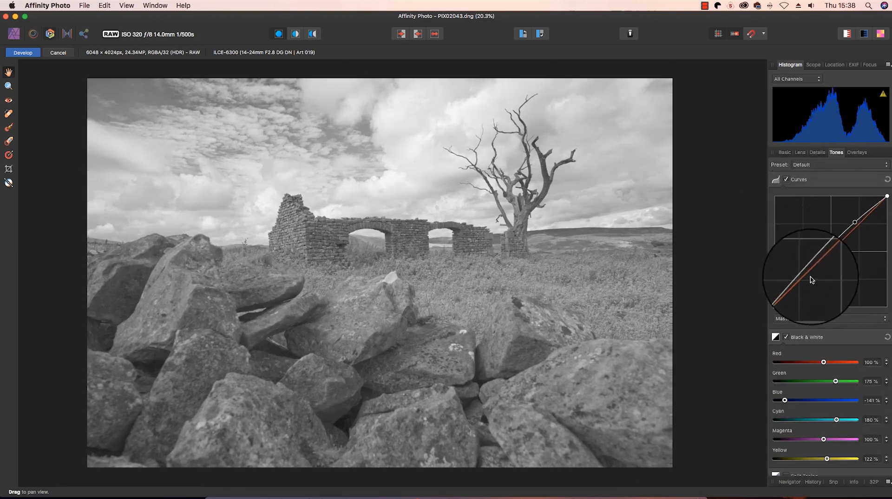
left_click(804, 279)
left_click_drag(804, 279, 808, 286)
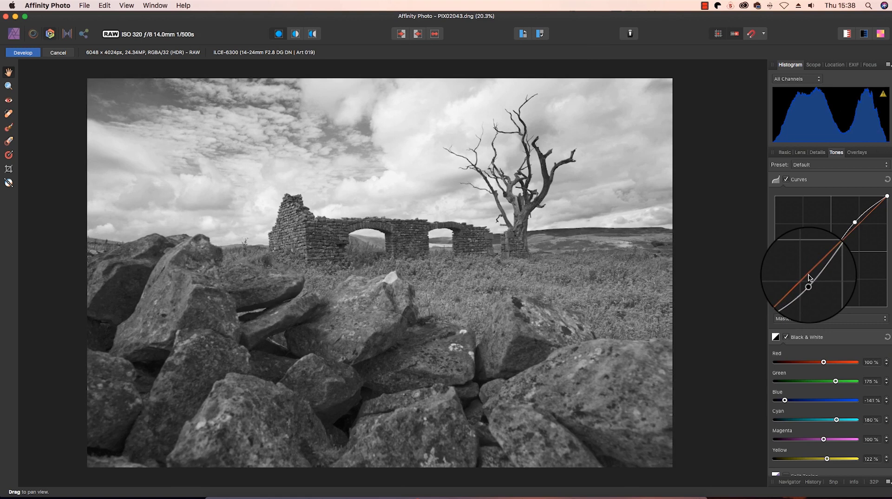
- Turn on Detail Refinement with Radius 36% and Amount 33%
left_click(817, 151)
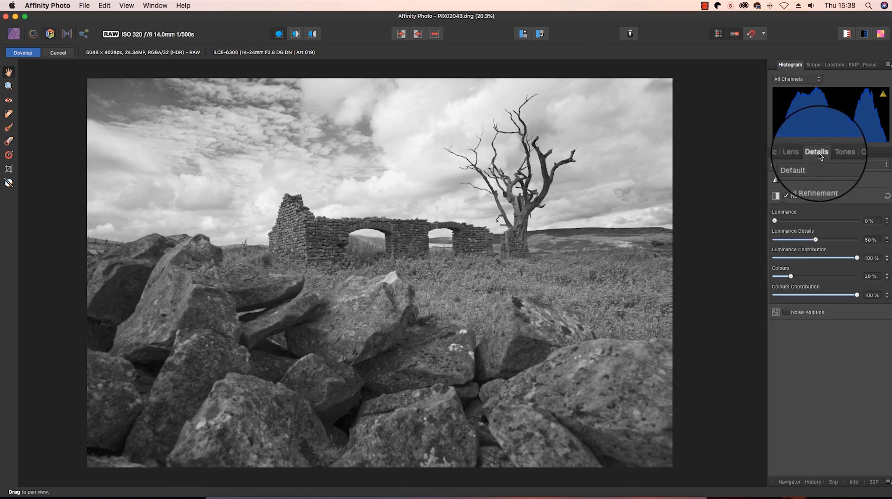
left_click(787, 181)
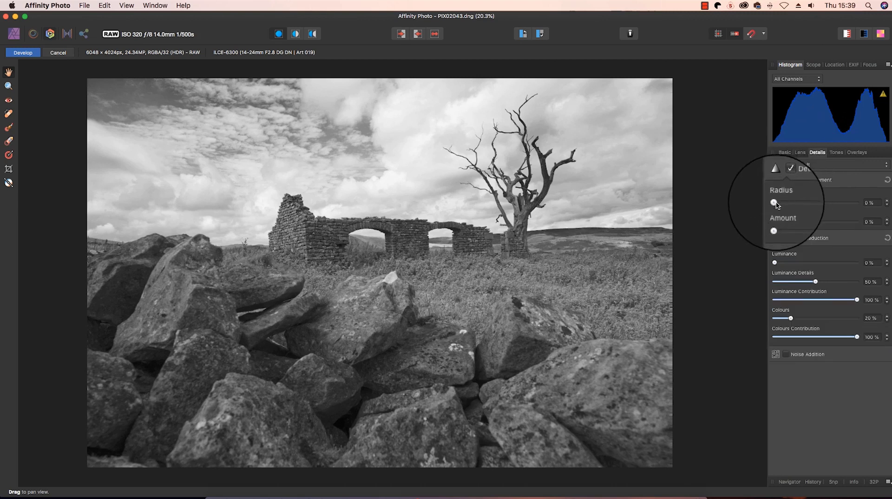
left_click_drag(775, 202, 800, 221)
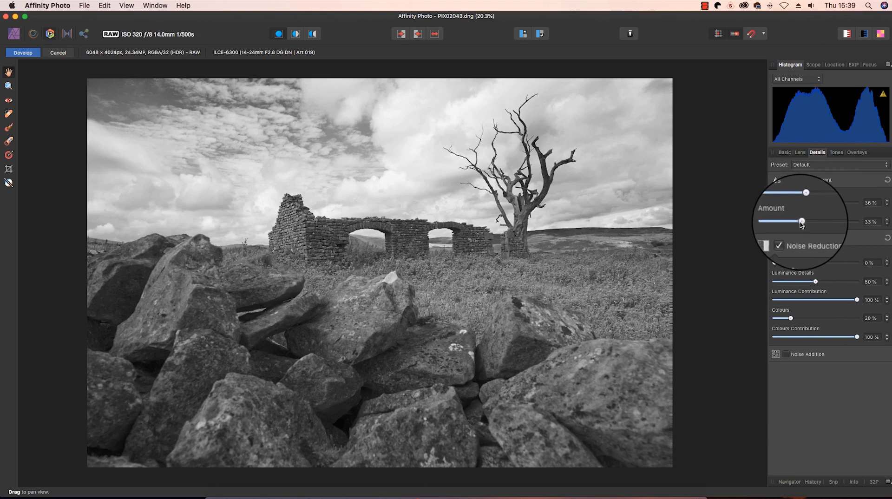
- Darken the sky with a linear overlay gradient down to the barn at about -1.56 exposure, then apply
left_click(785, 153)
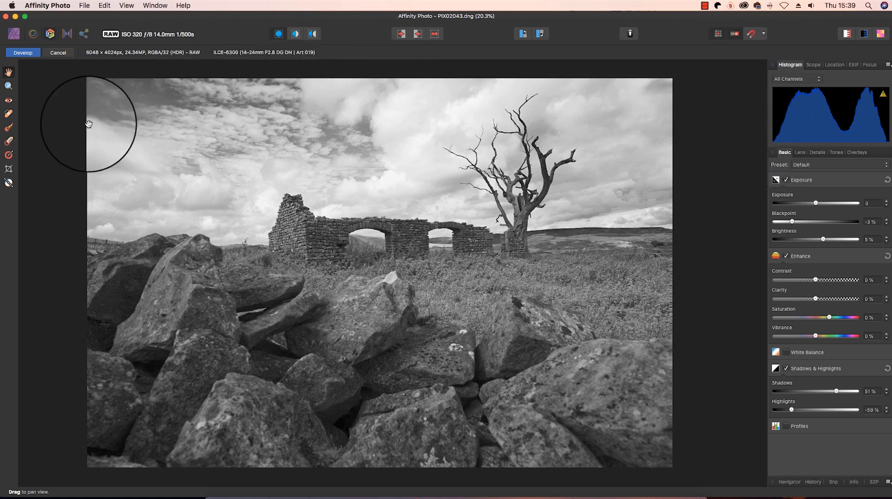
left_click(9, 158)
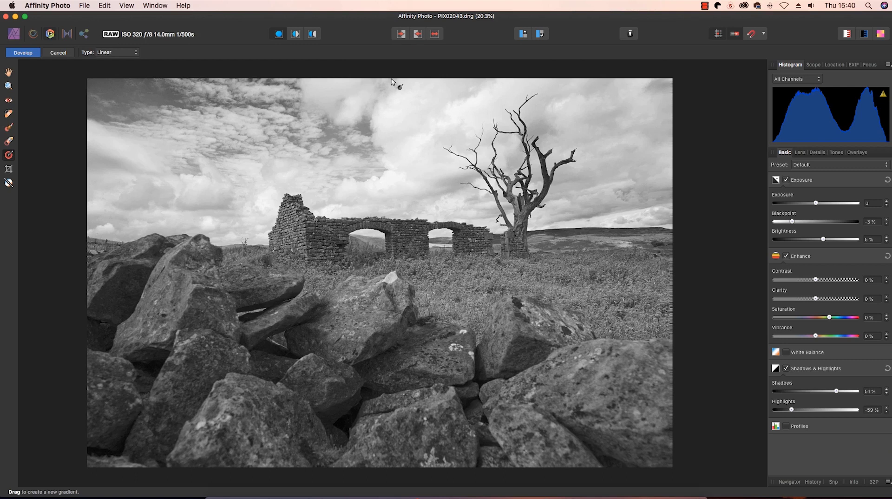
left_click_drag(390, 80, 390, 245)
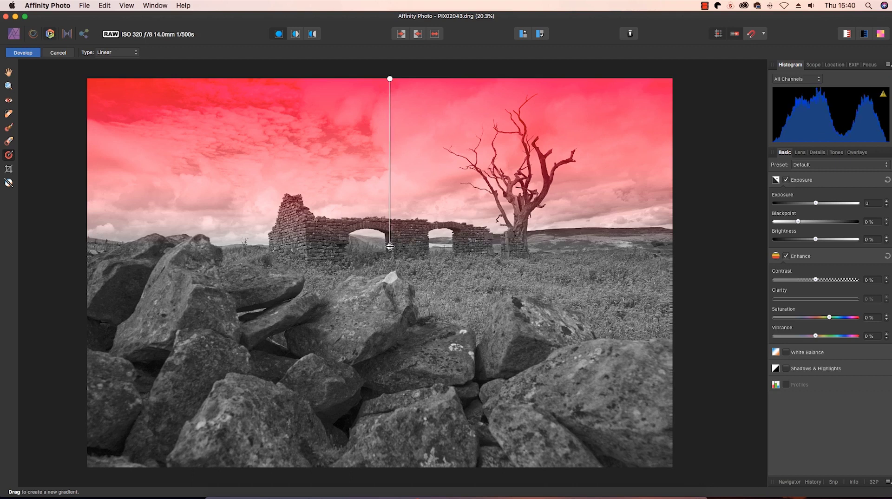
left_click_drag(390, 245, 389, 254)
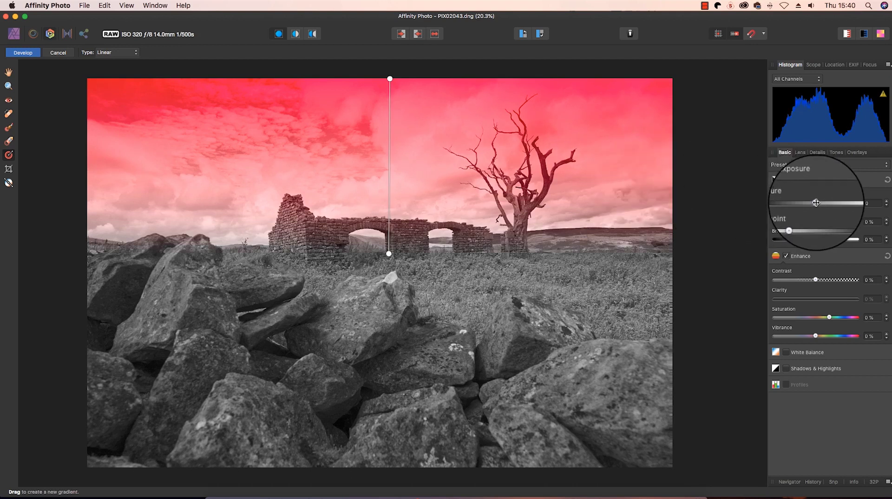
left_click_drag(816, 203, 803, 206)
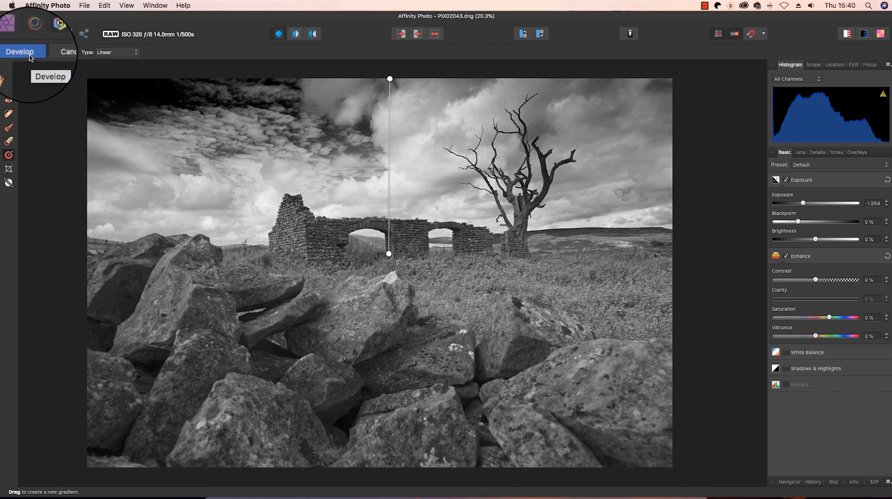
left_click(29, 53)
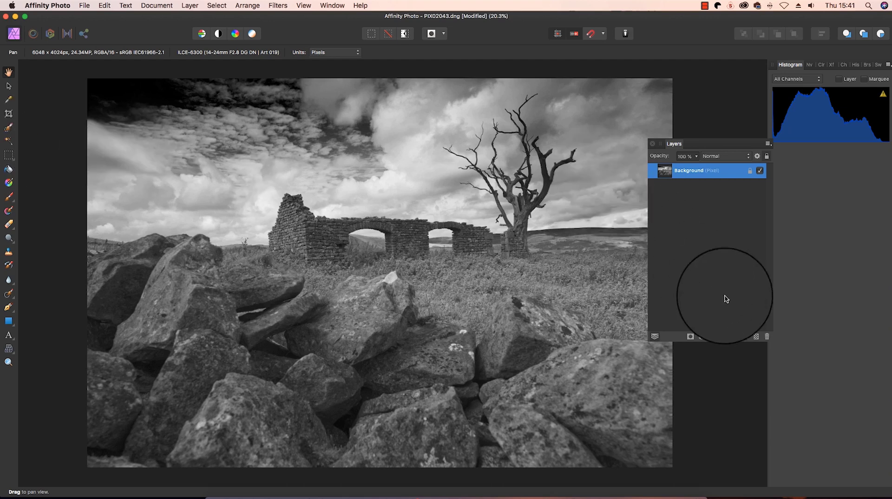
- Add an empty pixel layer and set the Inpainting Brush to sample Current Layer & Below
left_click(756, 337)
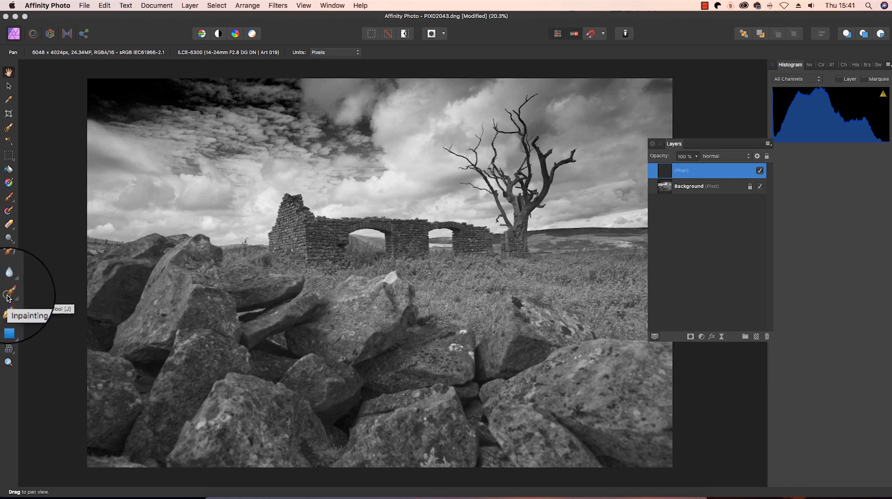
left_click(8, 296)
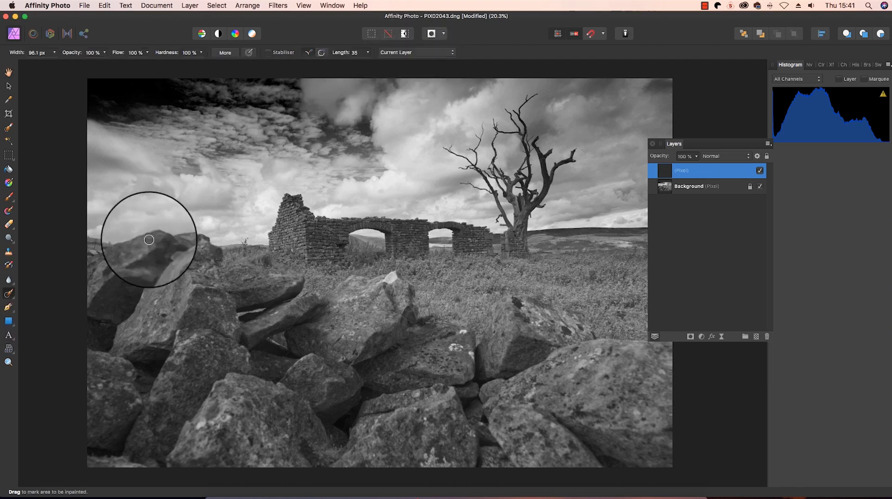
left_click(409, 53)
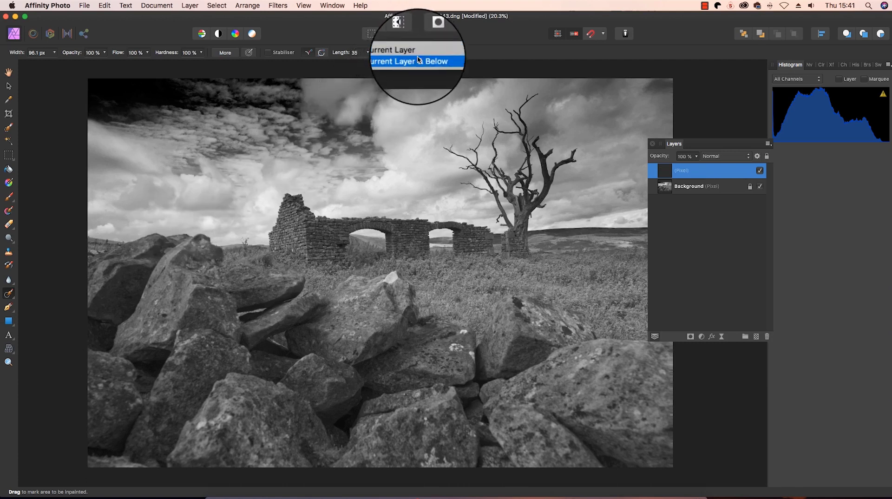
left_click(441, 63)
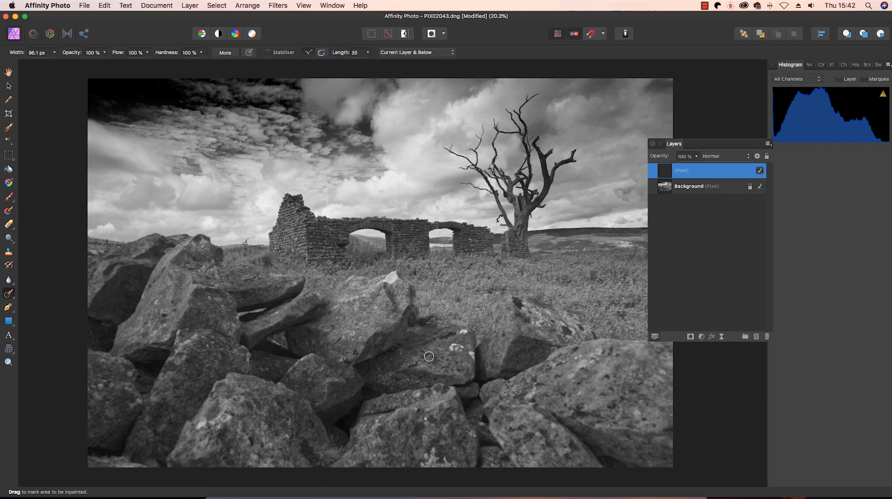
- Paint out the light lichen spots on the rocks, ending with an 85.7 px brush
key("bracketright")
key("bracketright")
key("bracketright")
left_click(455, 348)
key("bracketleft")
key("bracketleft")
key("bracketleft")
left_click(426, 419)
key("bracketleft")
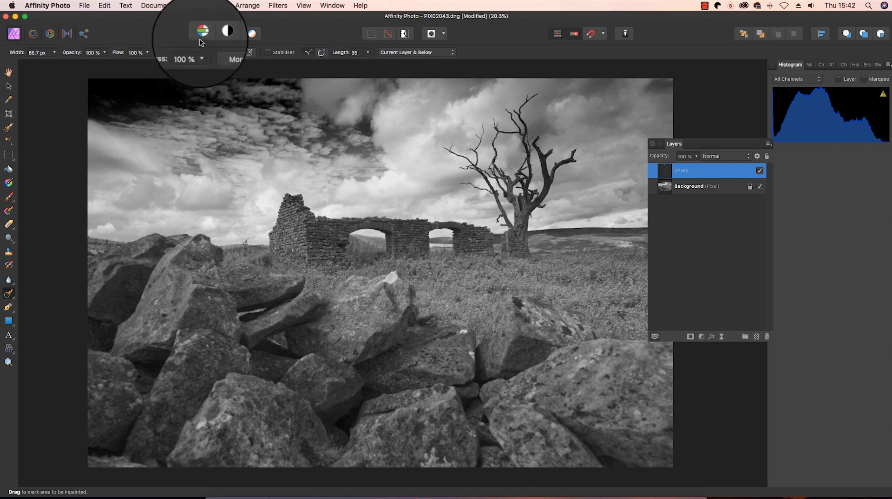
- Merge the retouch layer into the Background and bring up the Export dialog for JPEG
left_click(190, 5)
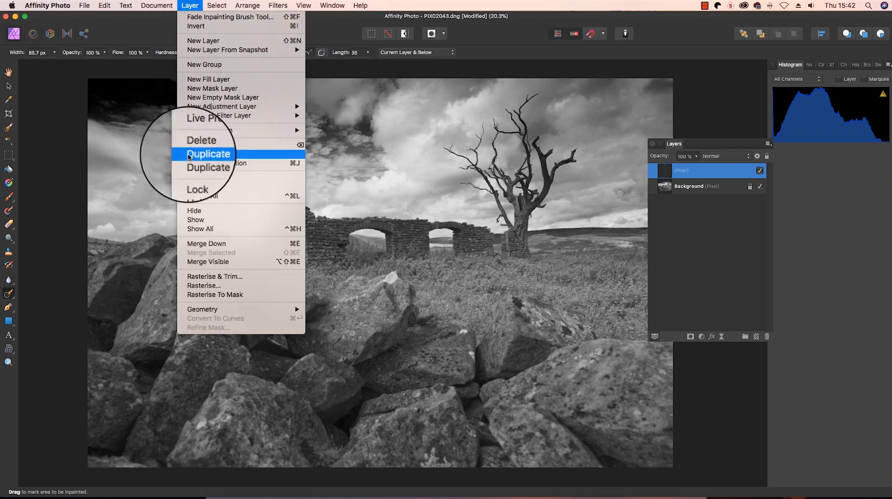
left_click(195, 238)
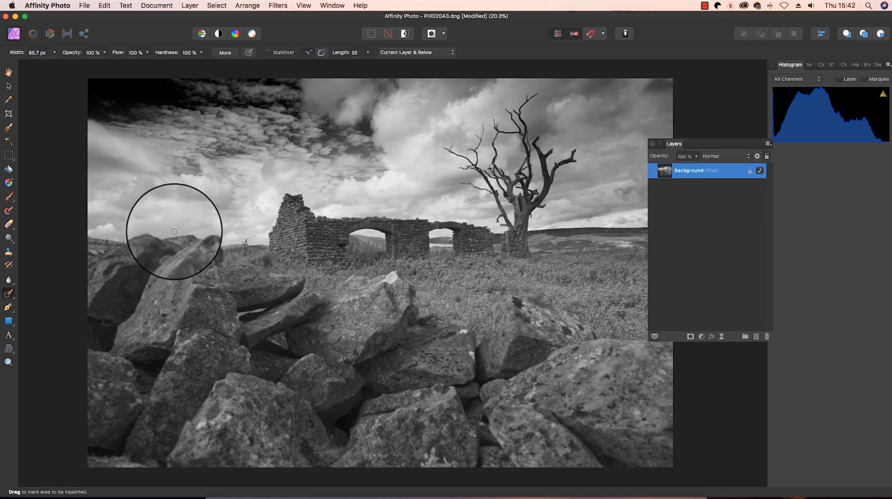
left_click(84, 5)
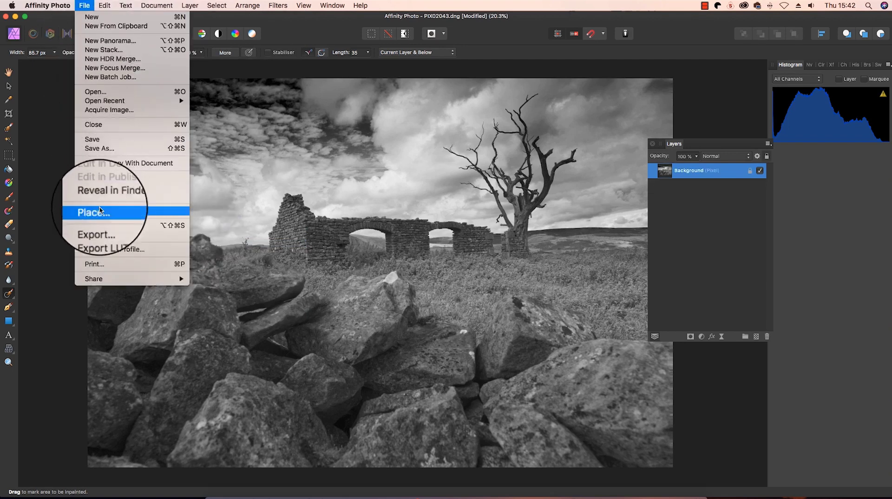
left_click(103, 226)
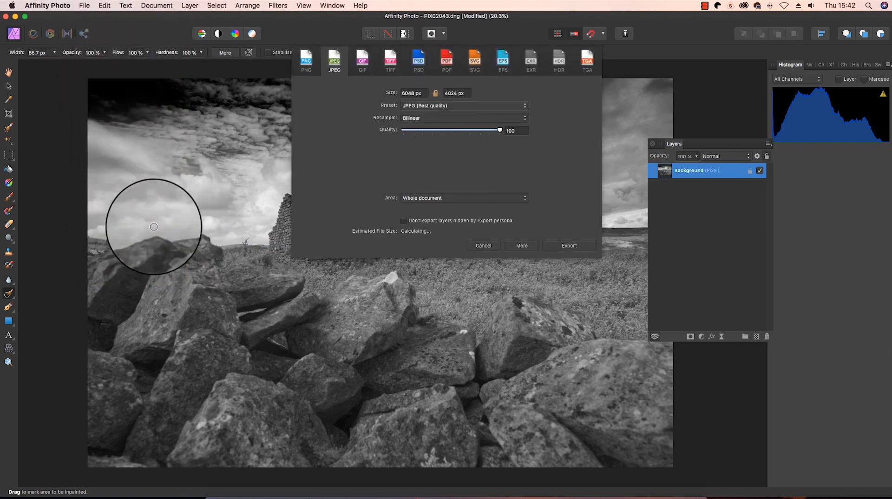